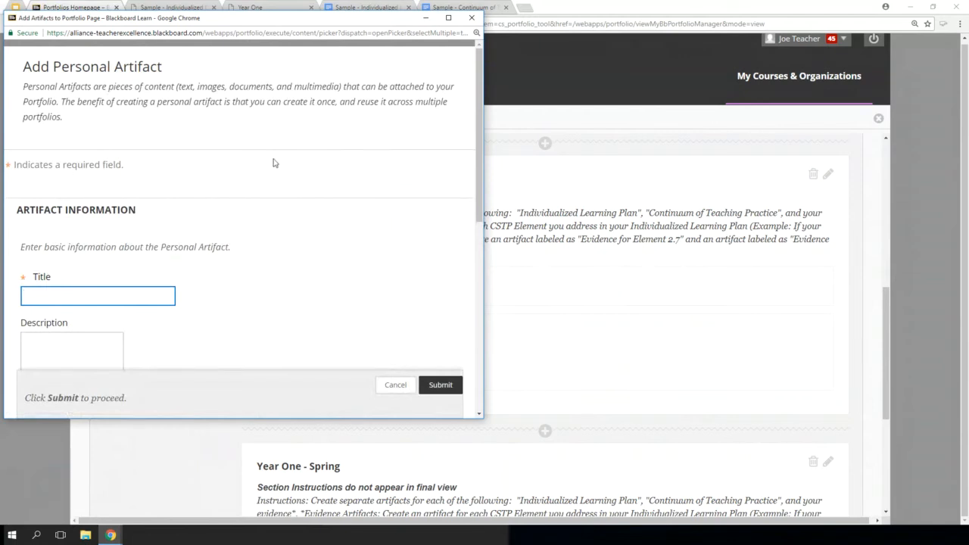
Title the new personal artifact "Evidence for 2.6"
scroll(476, 196, "down", 2)
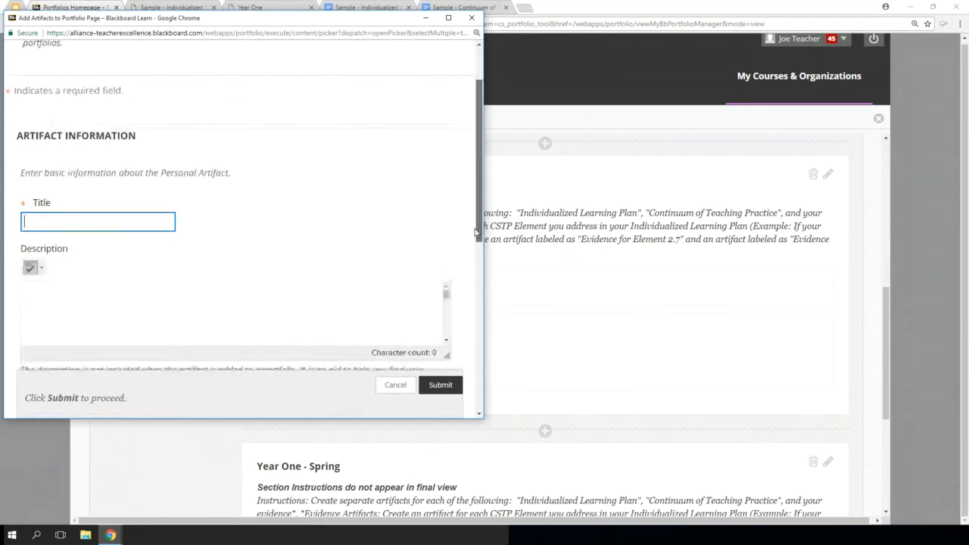
left_click(60, 209)
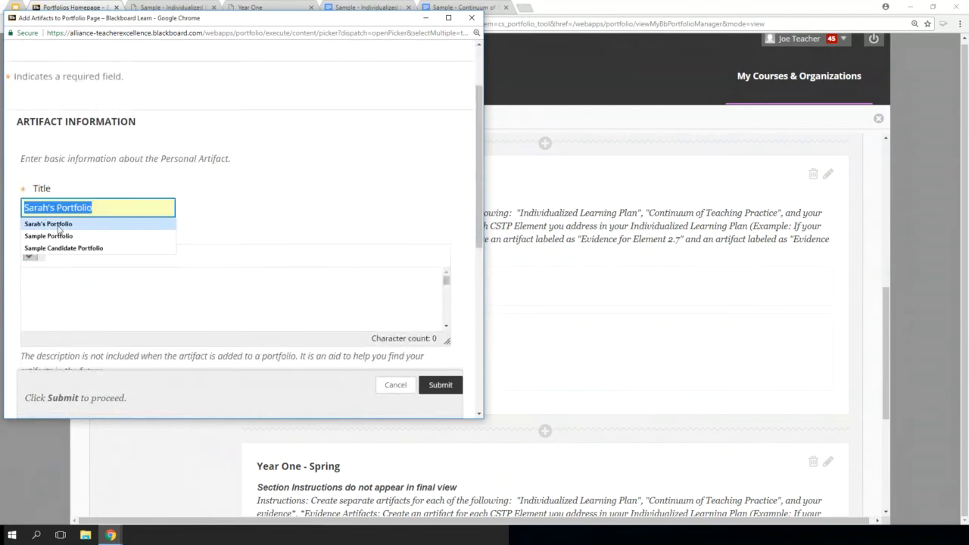
key("Escape")
type("Evidence for")
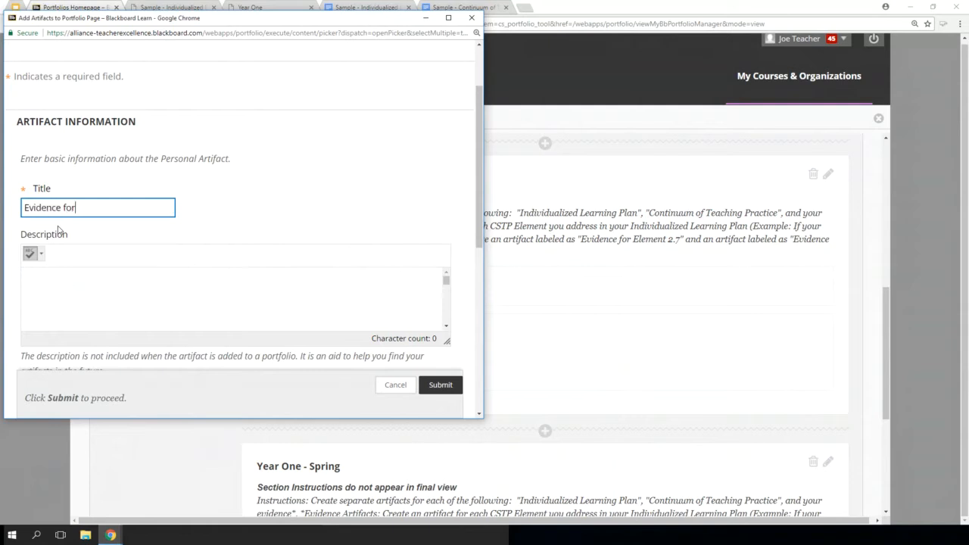
type(" 2.6")
Attach the 2.6 Classroom Observation, 2.6 Lesson Plan and 2.6 Reflective Conversation PDFs from the desktop folder "Evidence for Element 2.6"
left_click_drag(479, 182, 454, 345)
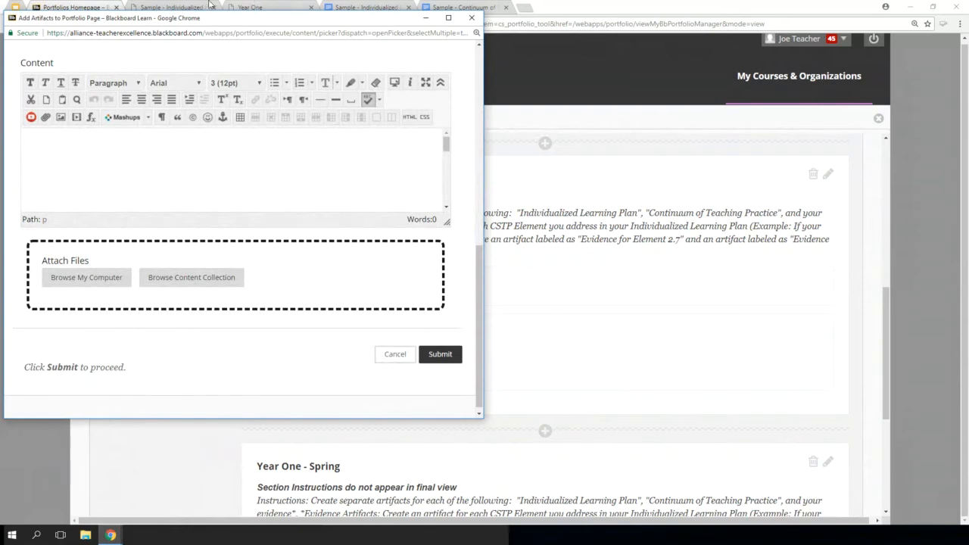
left_click(61, 283)
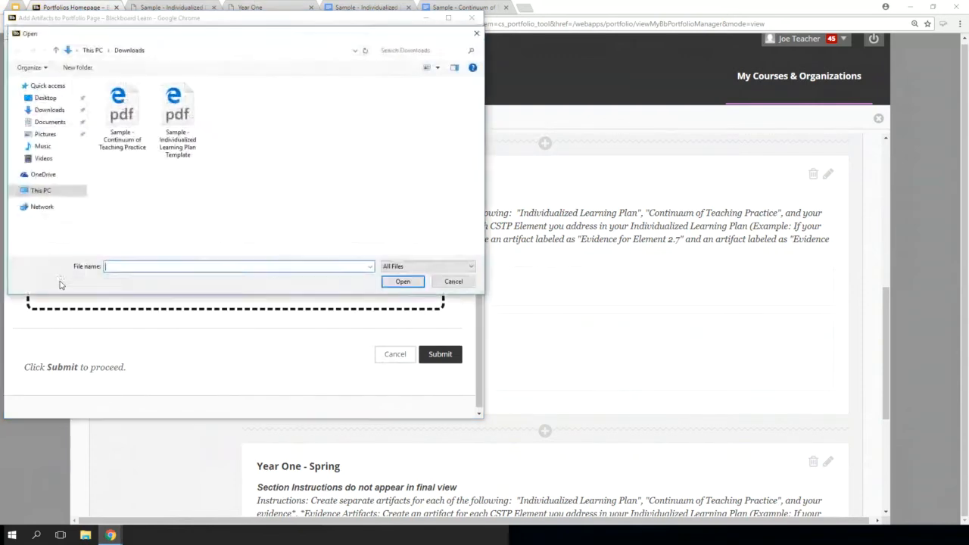
left_click(45, 99)
double_click(117, 110)
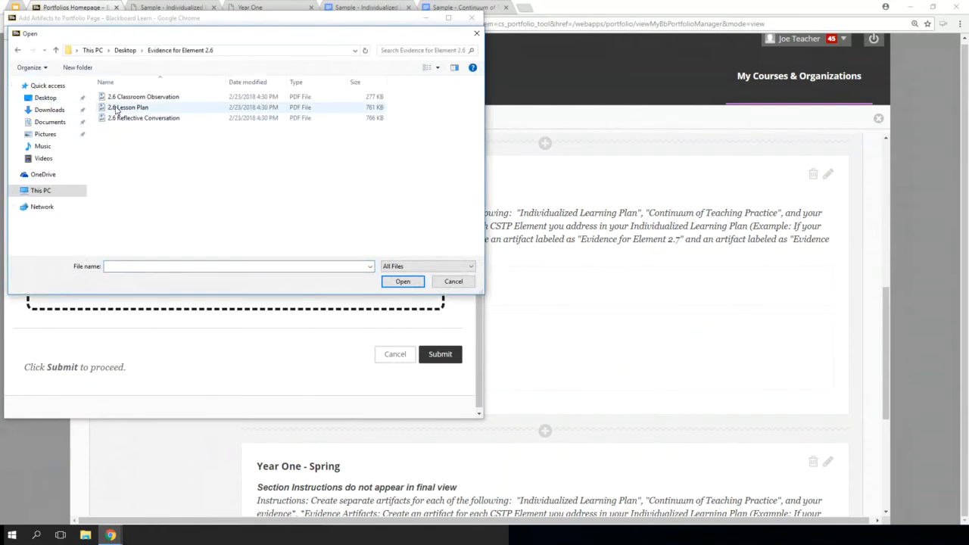
left_click(117, 110)
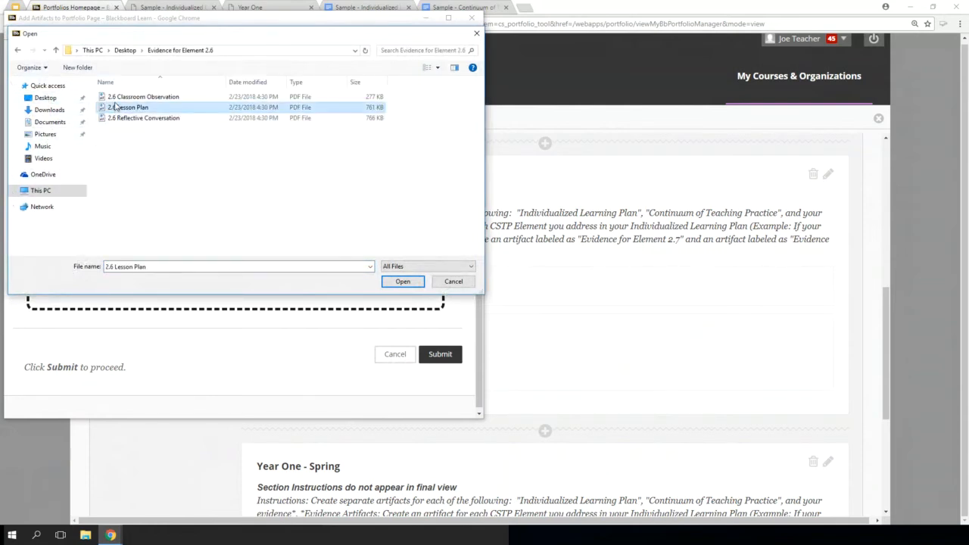
left_click(112, 99, "ctrl")
left_click(125, 119, "ctrl")
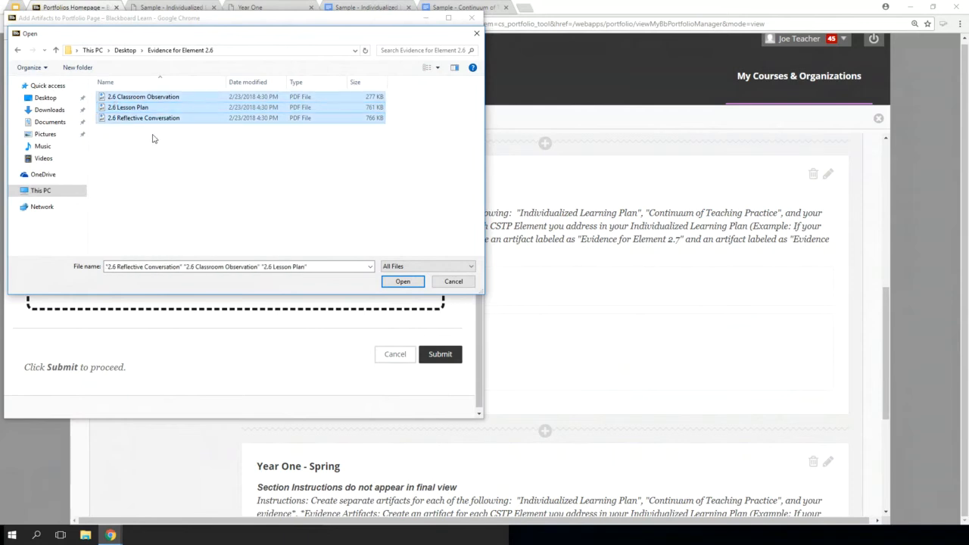
left_click(404, 281)
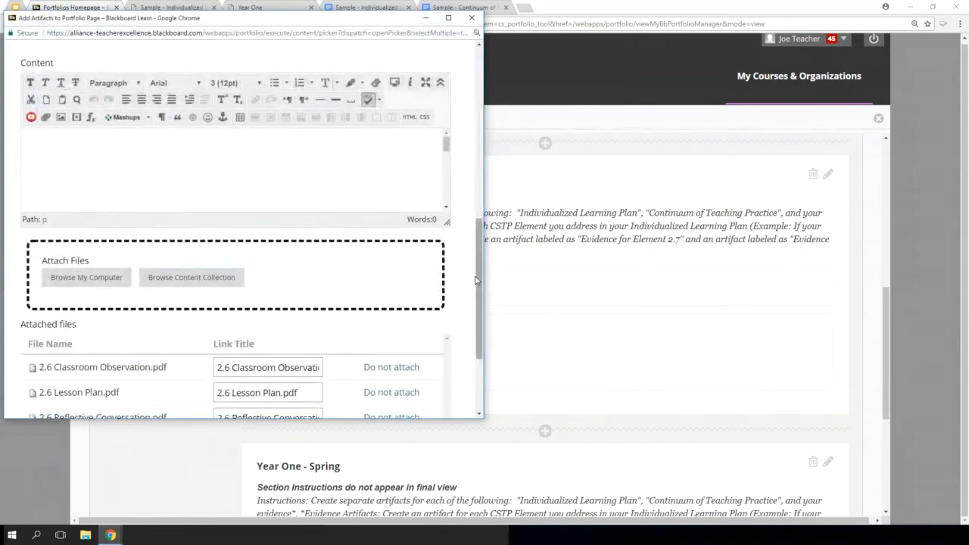
scroll(475, 281, "down", 2)
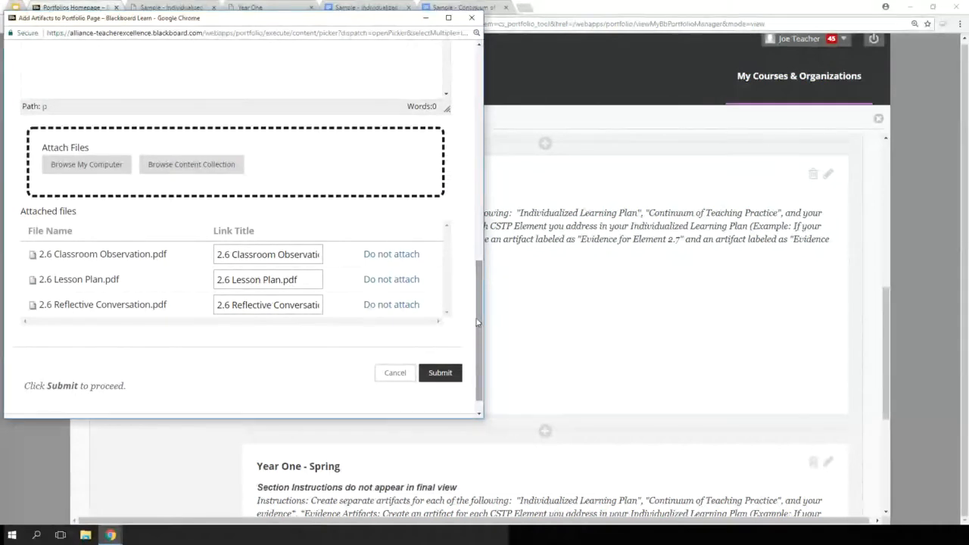
left_click(263, 304)
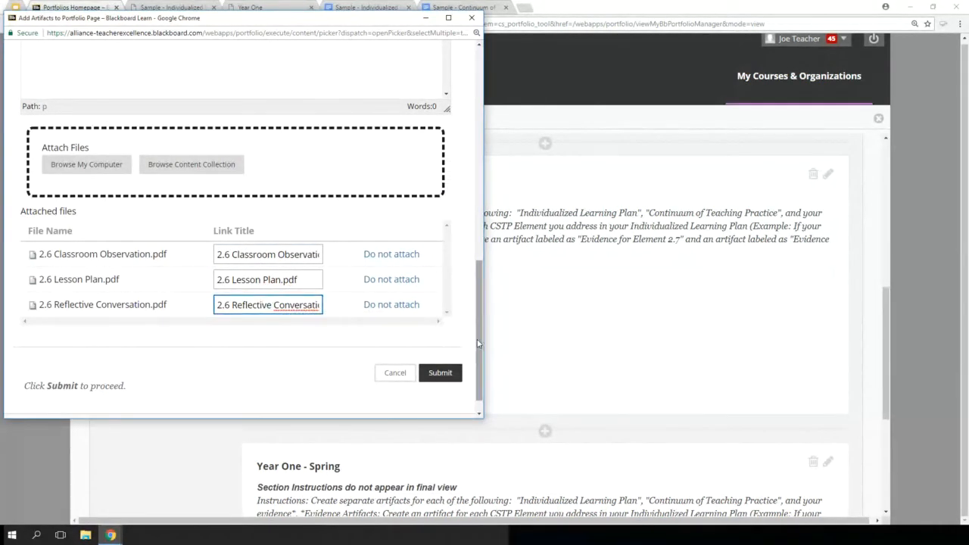
Paste "Use this box to describe each item of evidence" into the artifact's content
left_click_drag(478, 344, 476, 300)
left_click(294, 189)
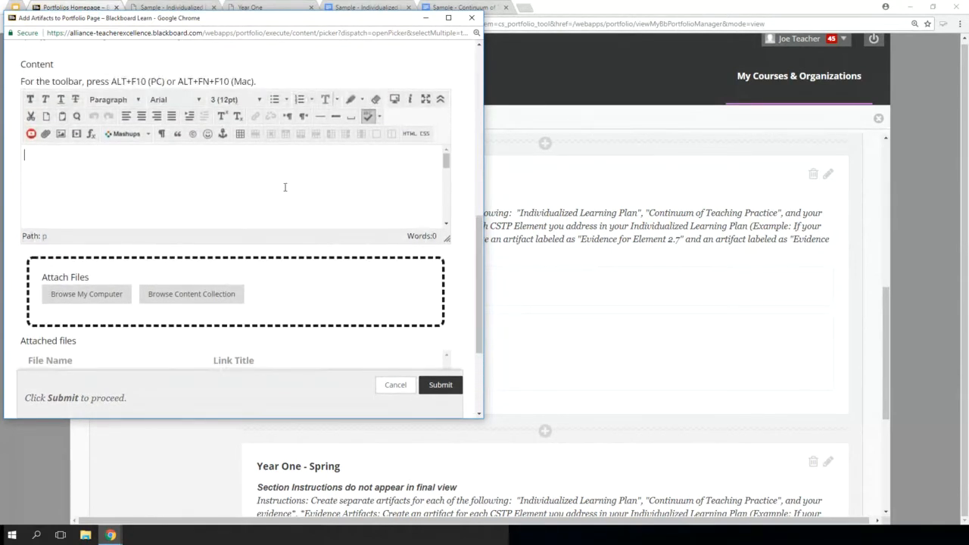
type("Use this box to describe each item of evidence")
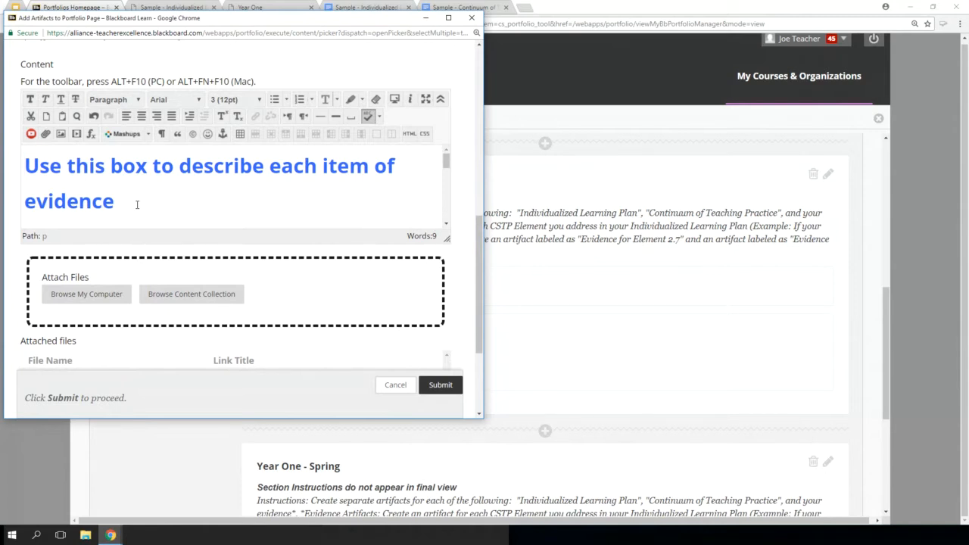
left_click(142, 208)
left_click_drag(143, 208, 25, 160)
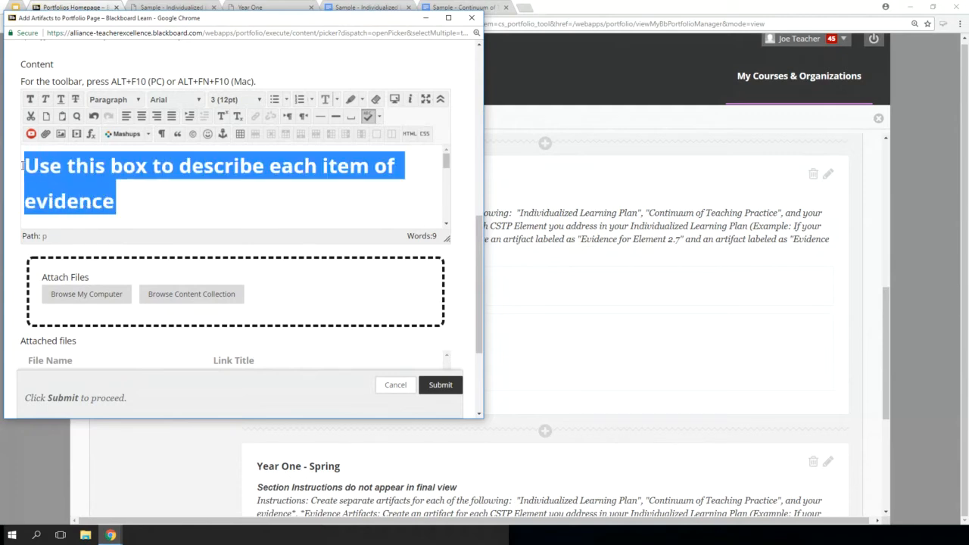
left_click(21, 65)
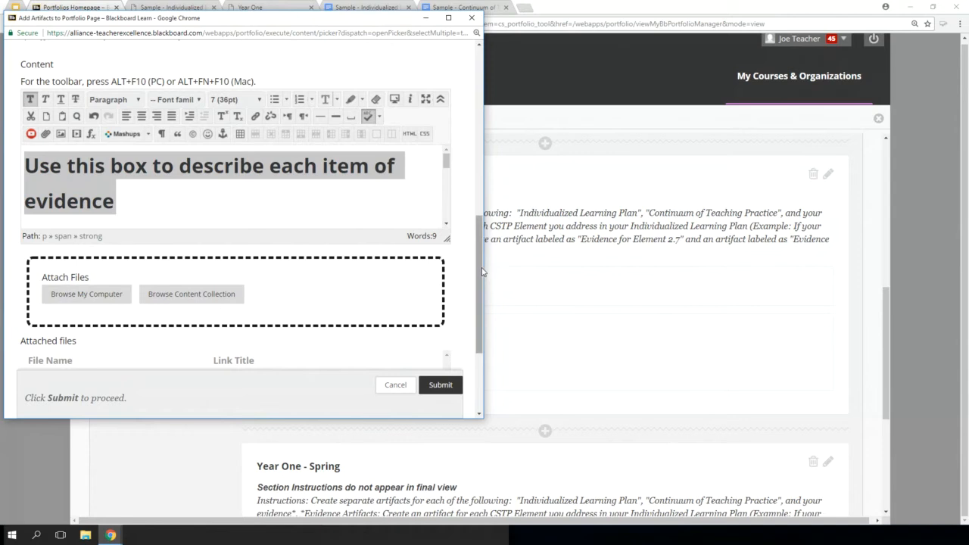
Check the link titles of the three attached files and submit the Evidence for 2.6 artifact
scroll(483, 281, "down", 1)
scroll(482, 282, "down", 3)
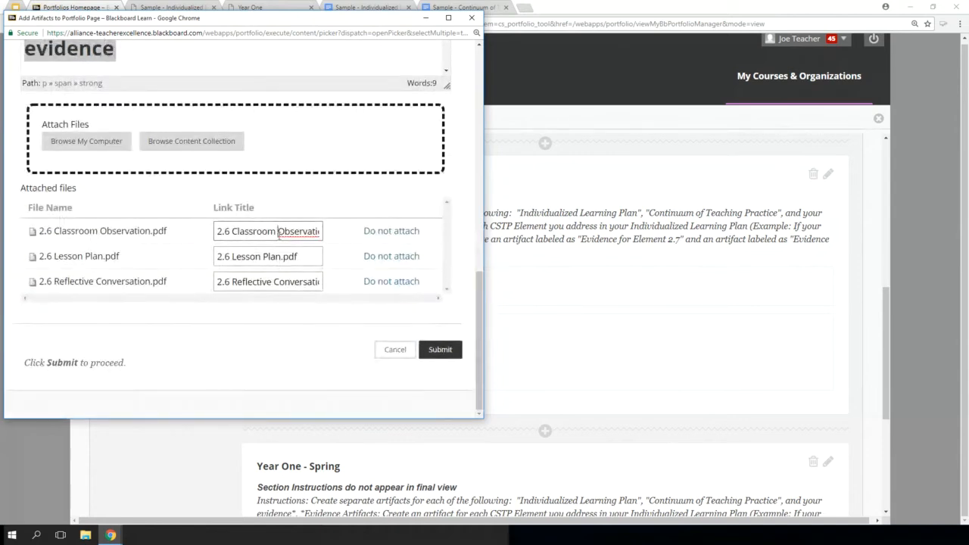
left_click(275, 256)
left_click(273, 281)
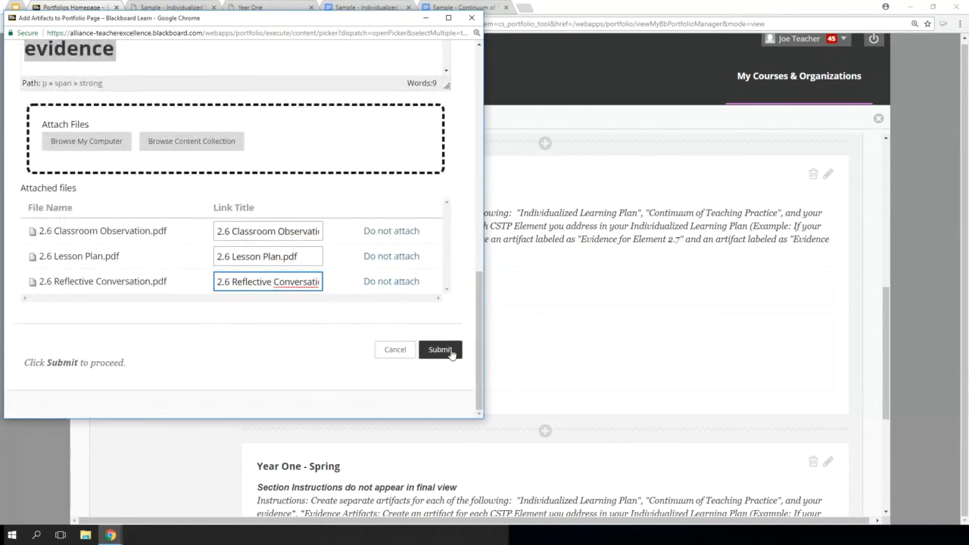
left_click(451, 353)
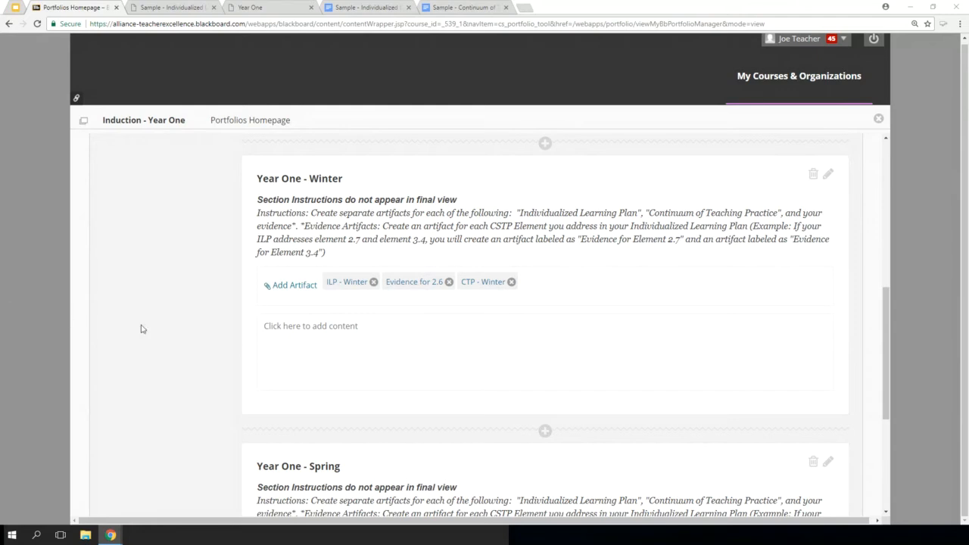
left_click(276, 293)
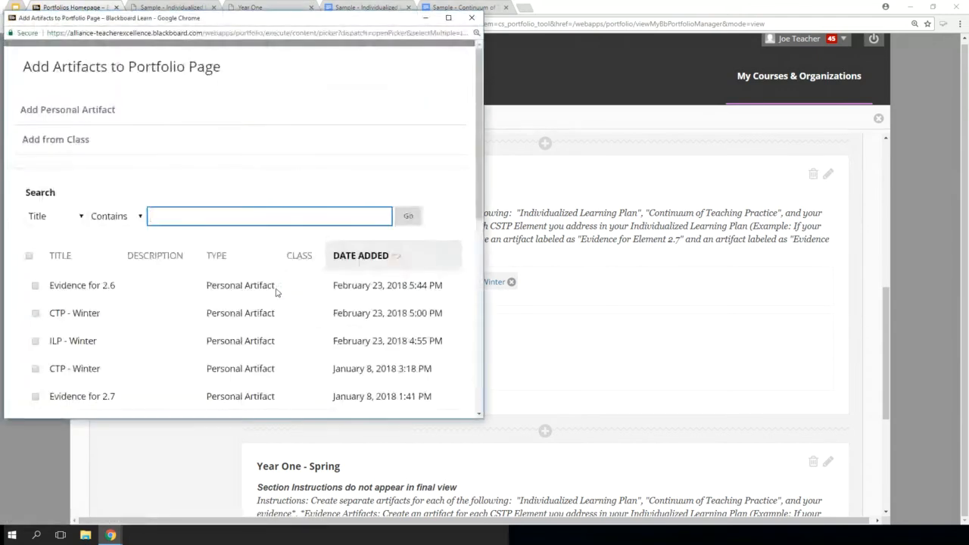
left_click(82, 117)
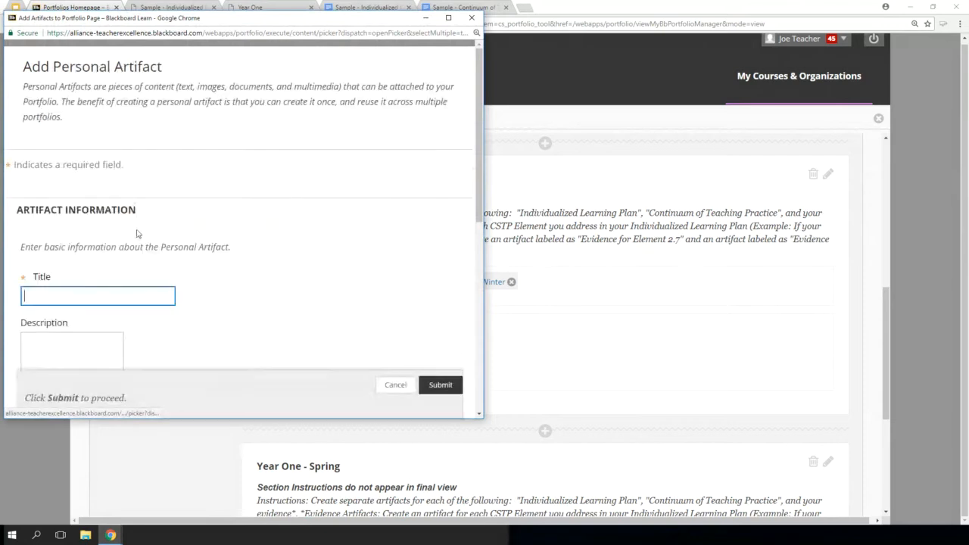
left_click(124, 298)
type("Evi")
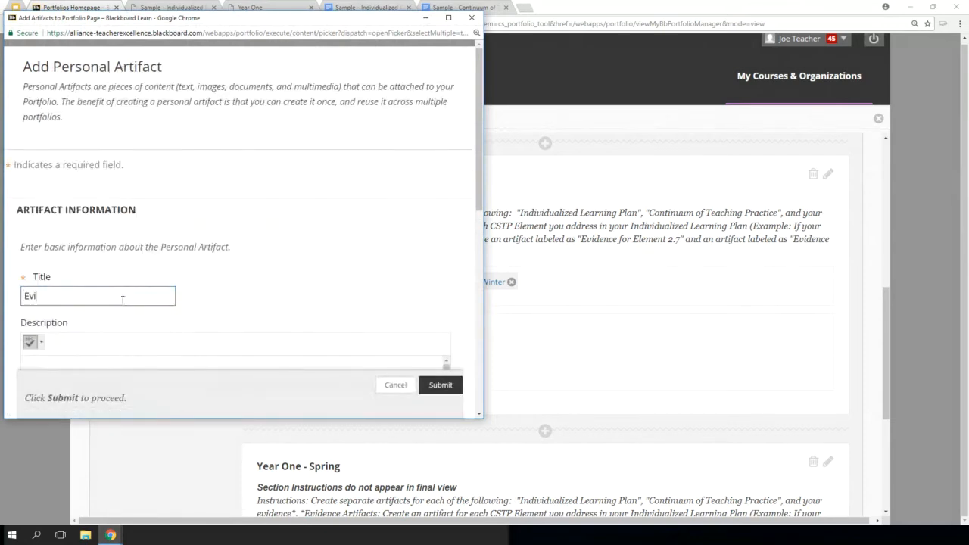
type("dence for 2.1")
left_click_drag(479, 201, 494, 342)
left_click(223, 282)
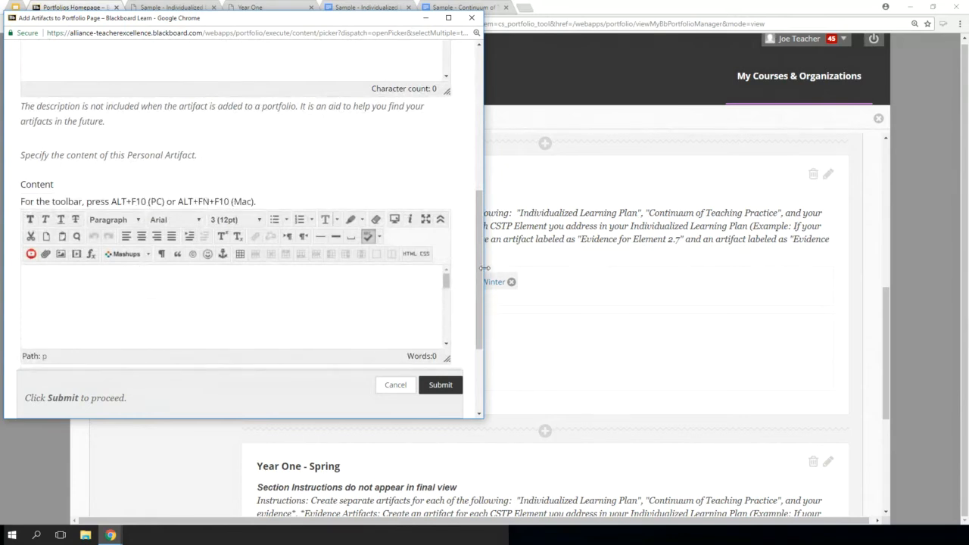
left_click_drag(480, 268, 480, 329)
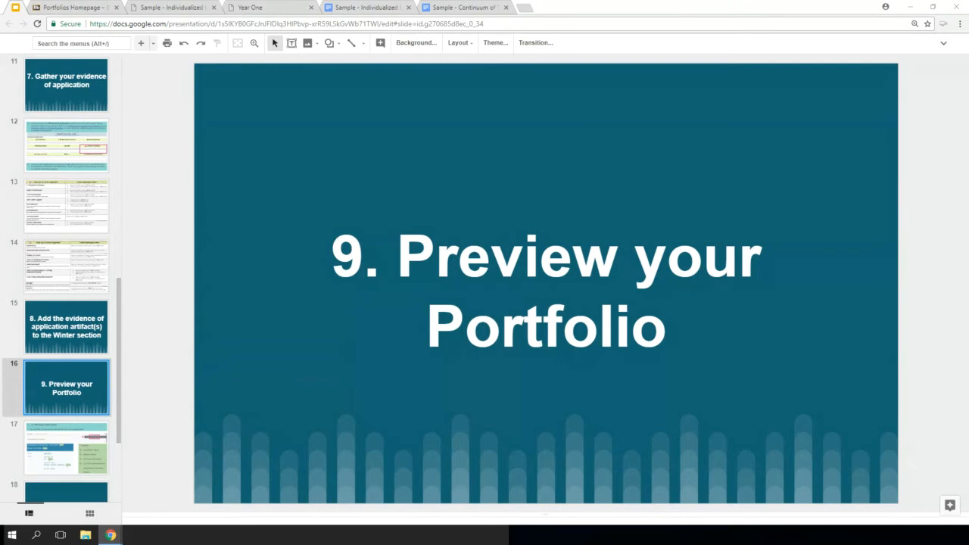
Switch to the Blackboard portfolio, preview it, and view the Sample - Continuum of Teaching Practice.pdf attached to the CTP - Winter artifact
left_click(53, 7)
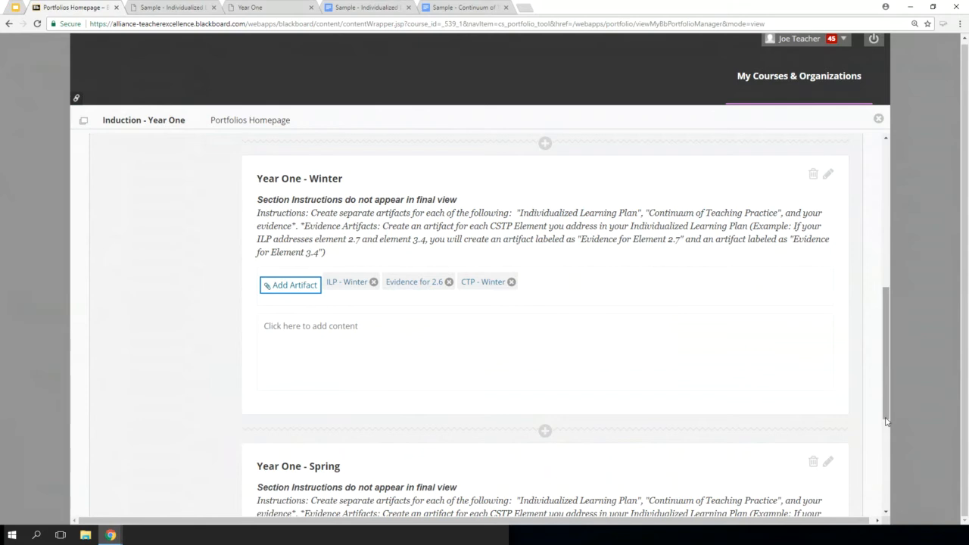
left_click_drag(886, 418, 851, 270)
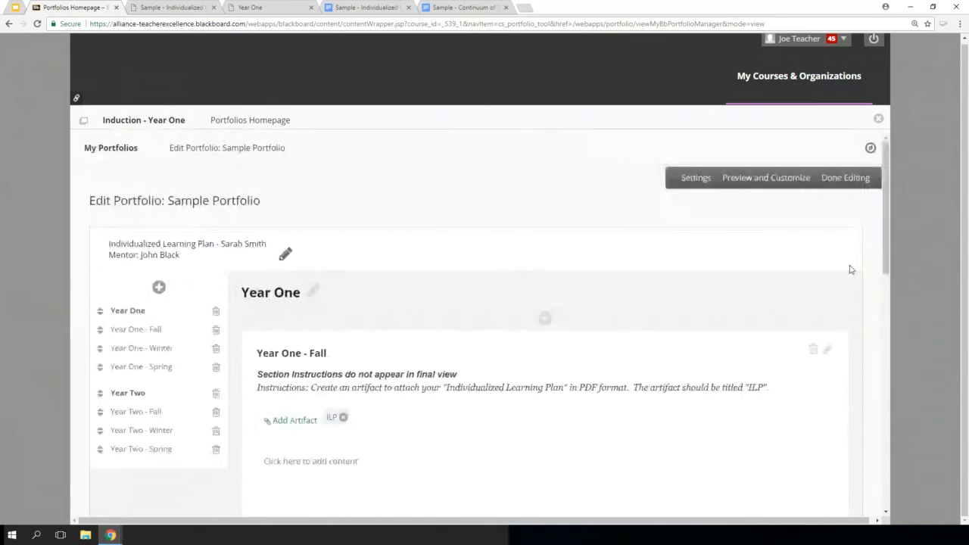
left_click(749, 187)
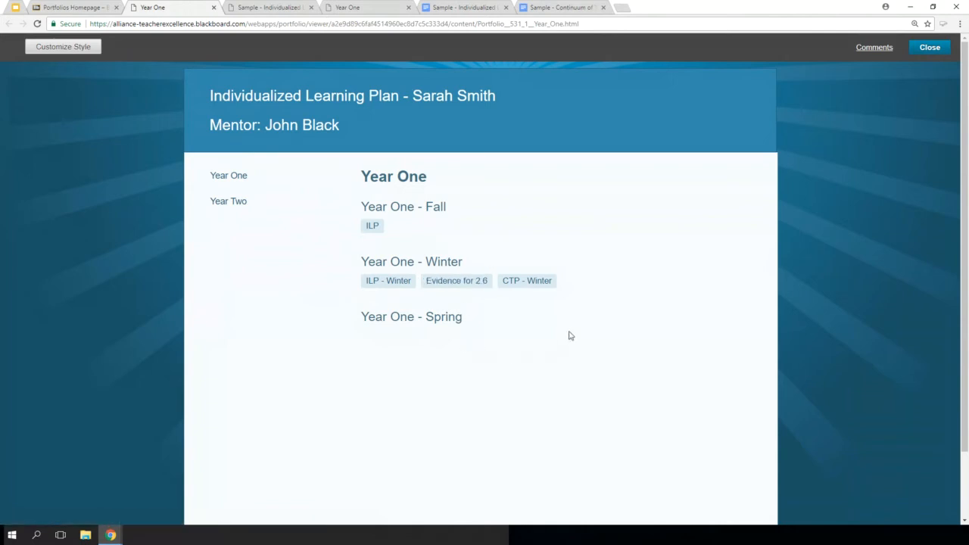
left_click(541, 284)
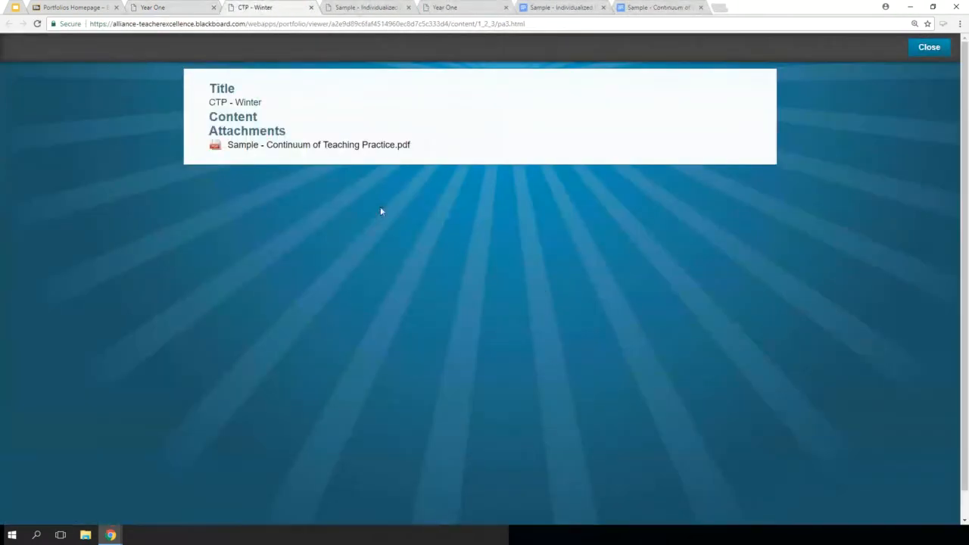
left_click(274, 151)
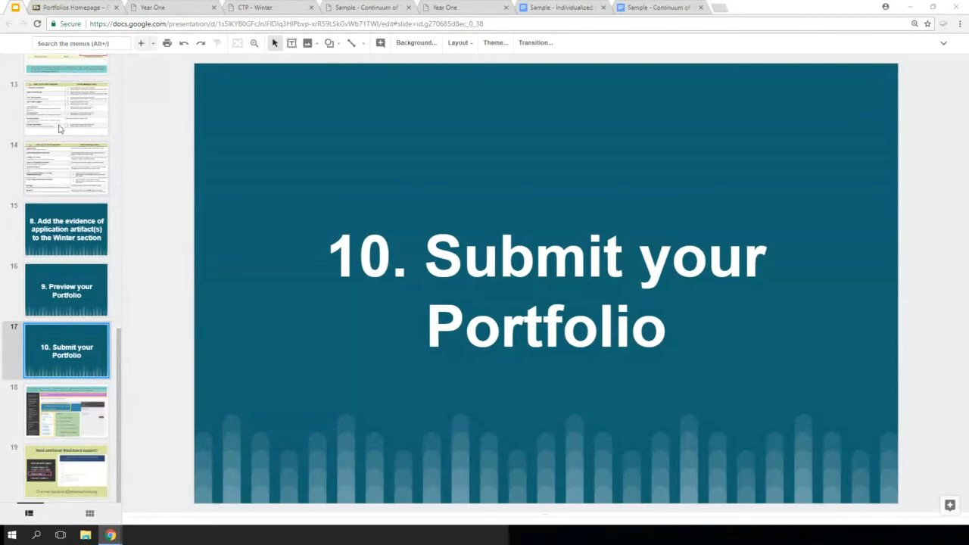
Return to the Blackboard course Induction - Year One and open its Build & Submit Portfolio page
left_click(49, 9)
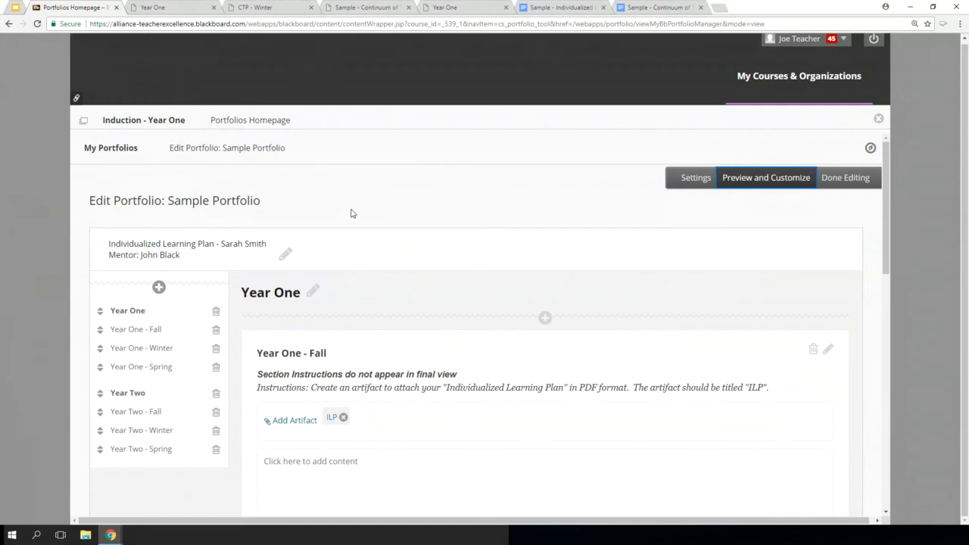
left_click(153, 121)
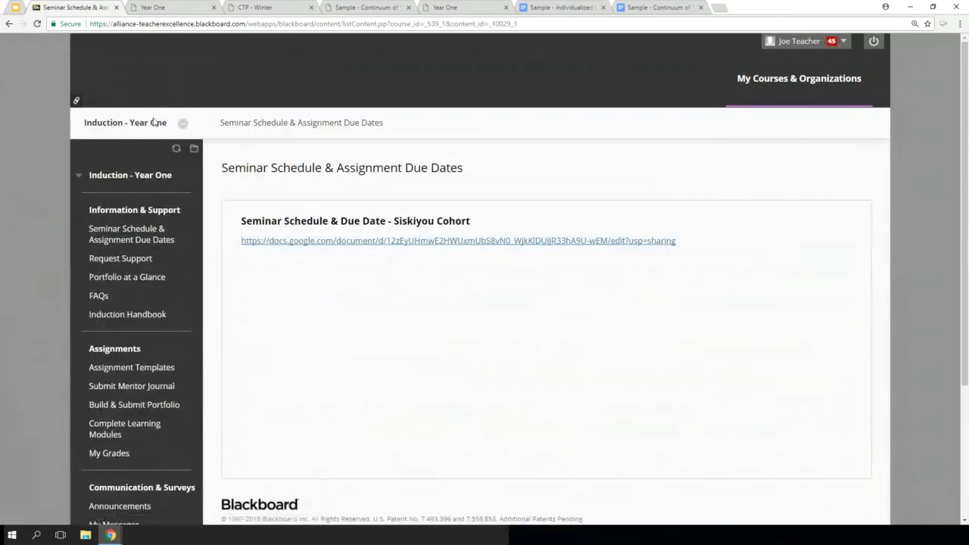
scroll(45, 174, "down", 1)
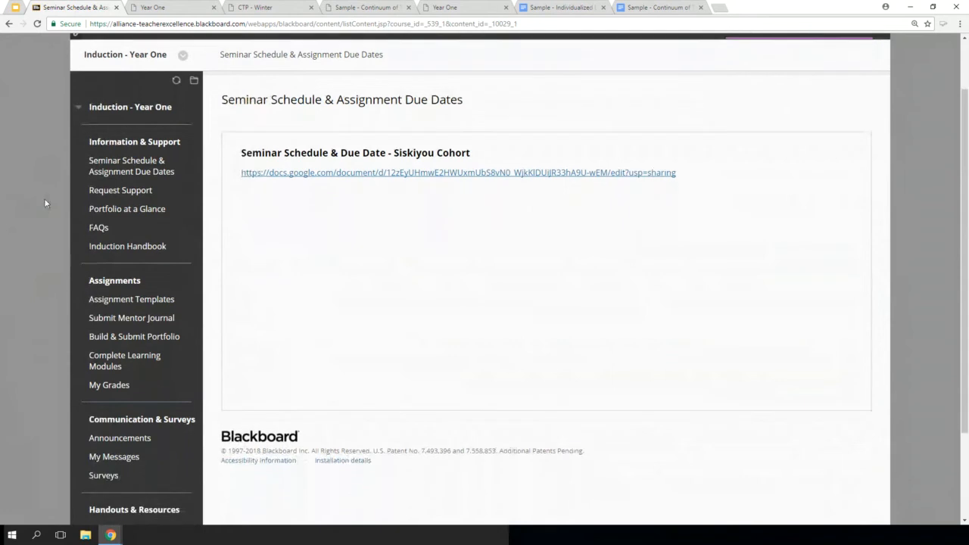
left_click(124, 338)
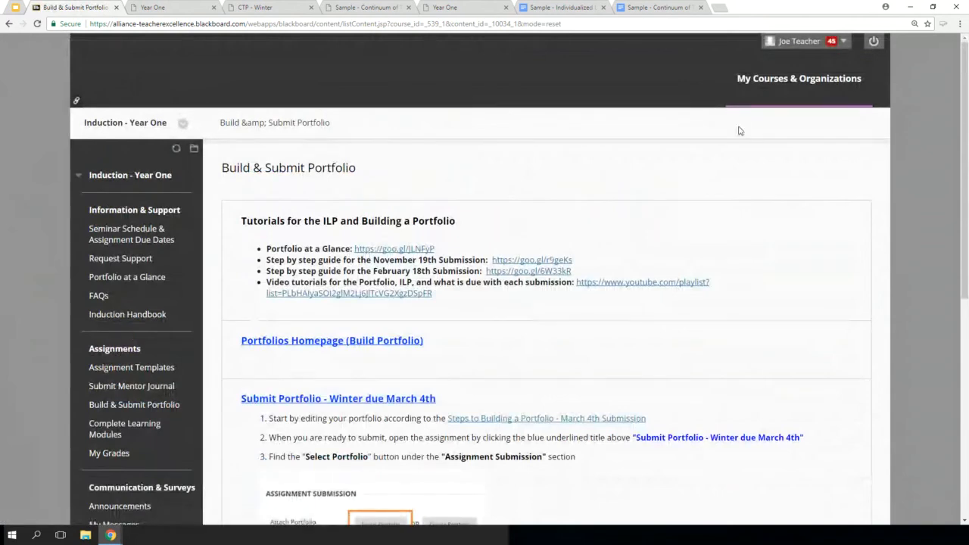
Open the assignment "Submit Portfolio - Winter due March 4th" at its Assignment Submission section
scroll(737, 170, "down", 2)
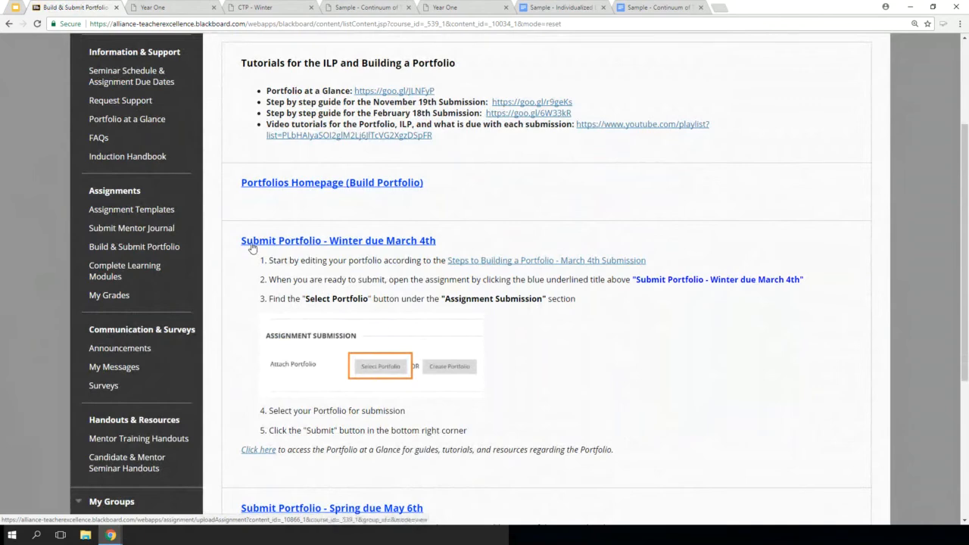
left_click(391, 241)
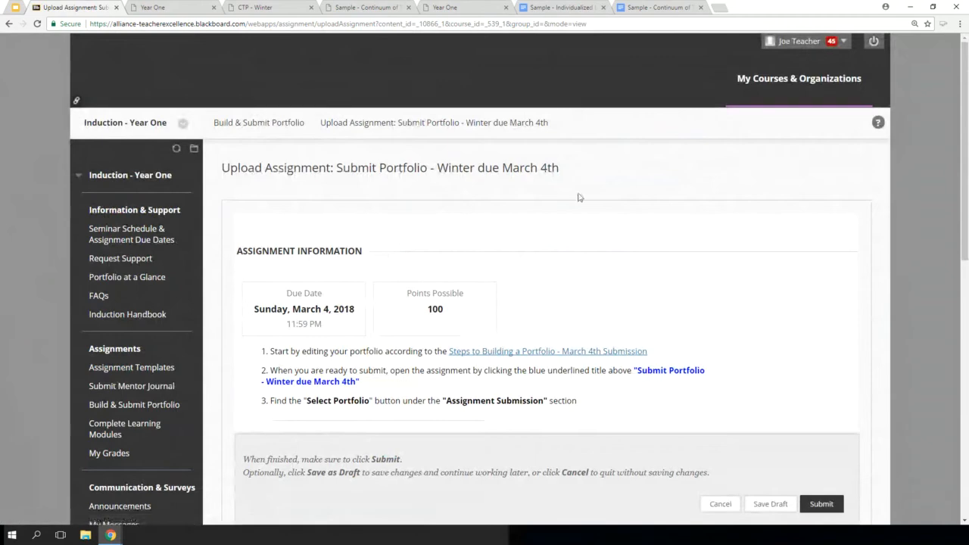
left_click_drag(966, 175, 957, 357)
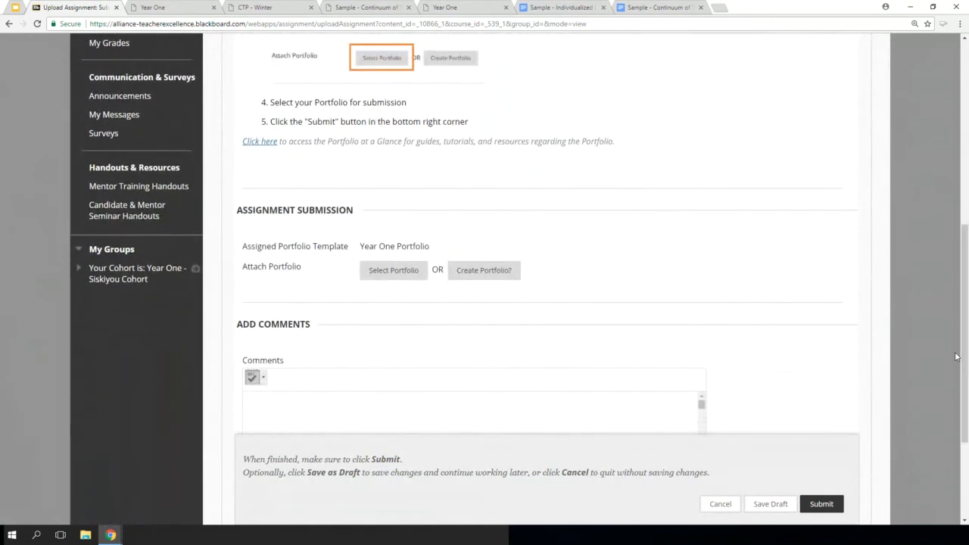
Attach the Sample Portfolio to the "Submit Portfolio - Winter due March 4th" assignment and submit it
left_click(380, 282)
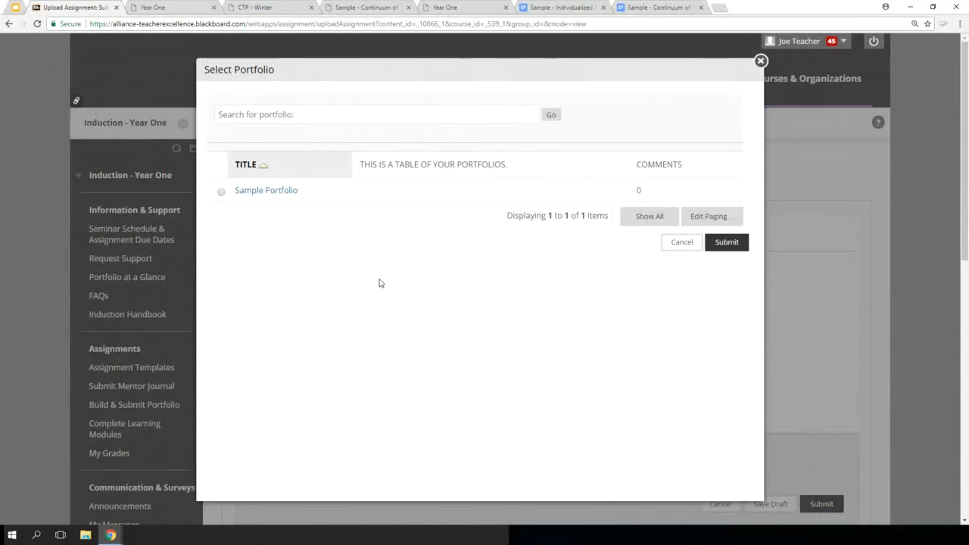
left_click(221, 193)
left_click(736, 243)
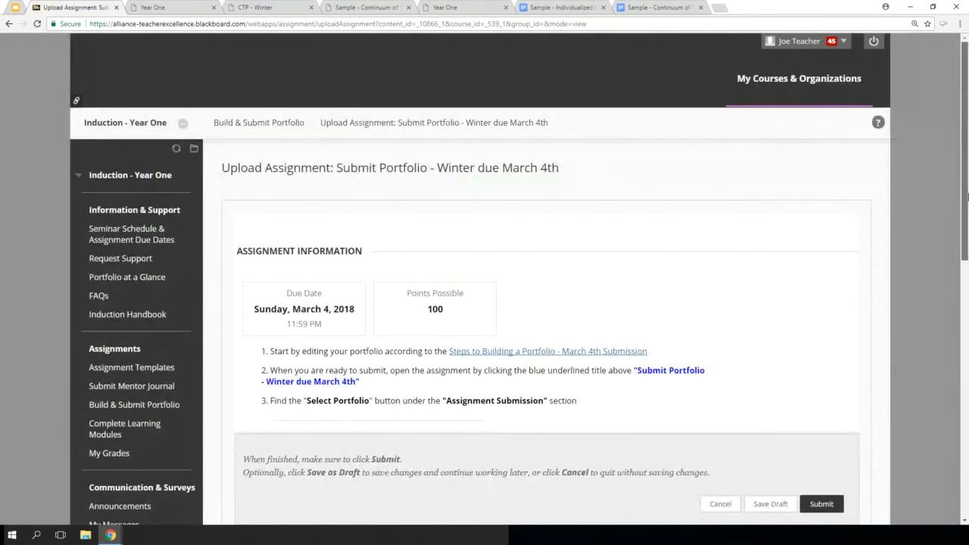
left_click_drag(966, 195, 926, 378)
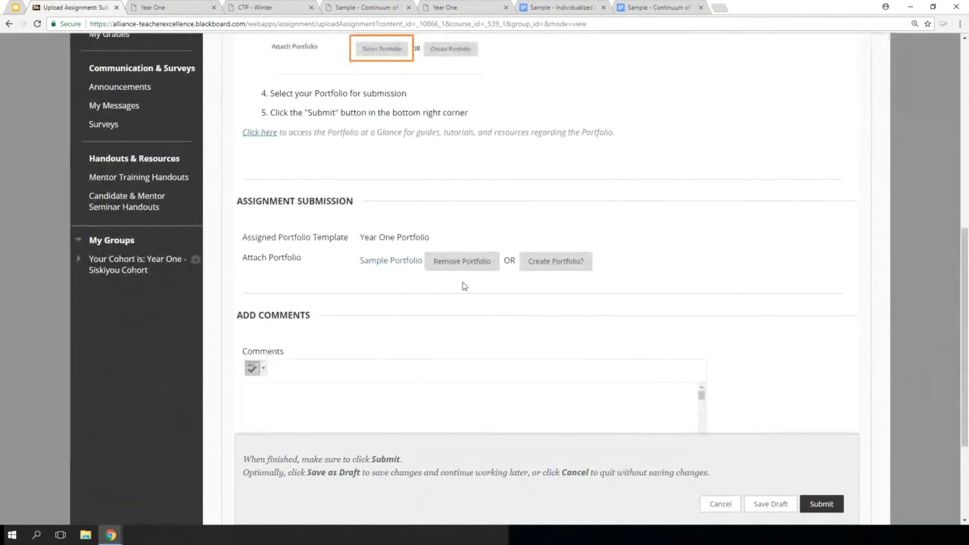
left_click(833, 513)
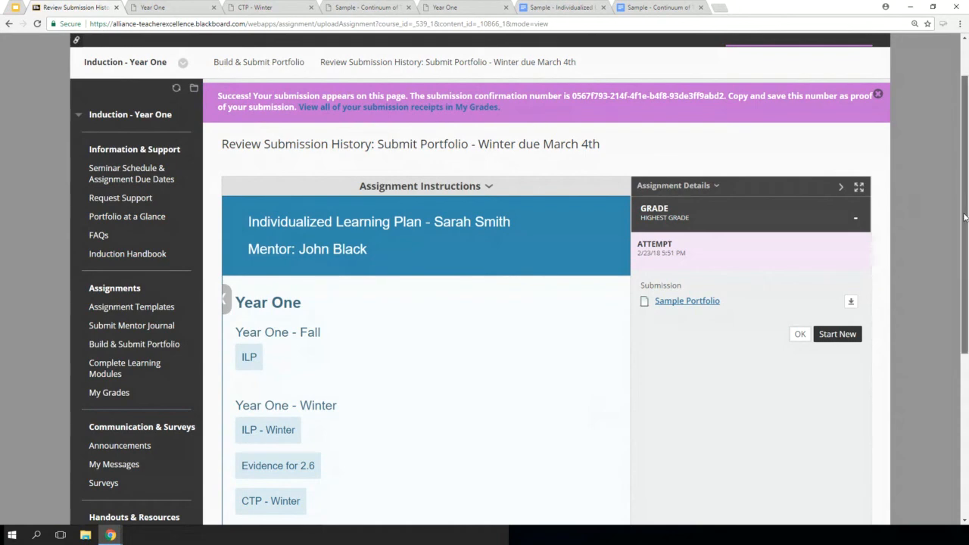
Review the submitted portfolio preview, switch to the Google Slides presentation, and read the submission checklist on slide 18
left_click_drag(964, 217, 952, 278)
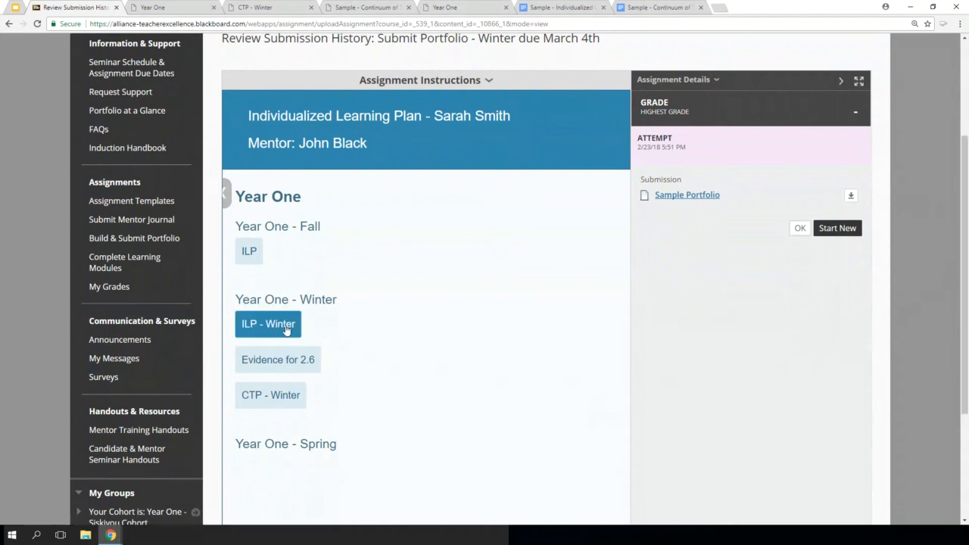
left_click(11, 10)
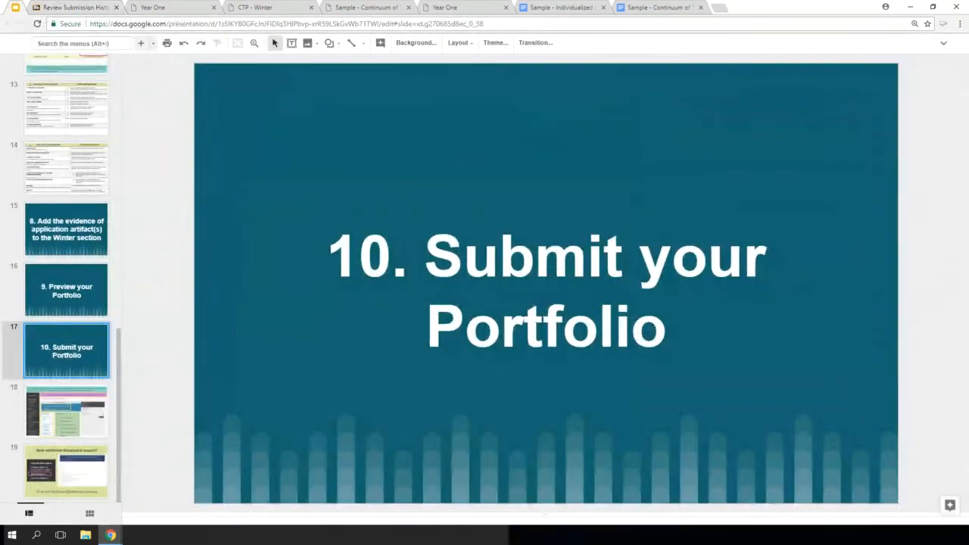
left_click(74, 435)
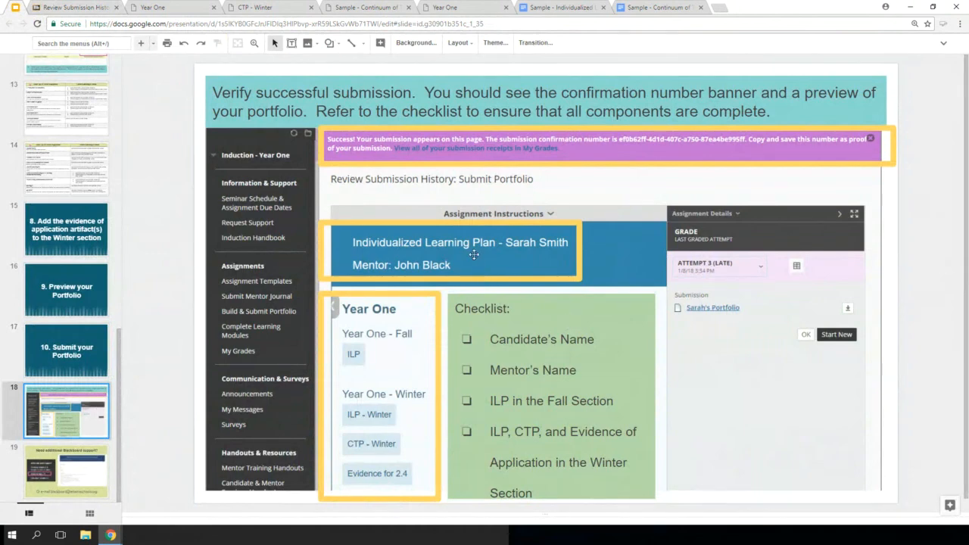
left_click(543, 340)
left_click(487, 378)
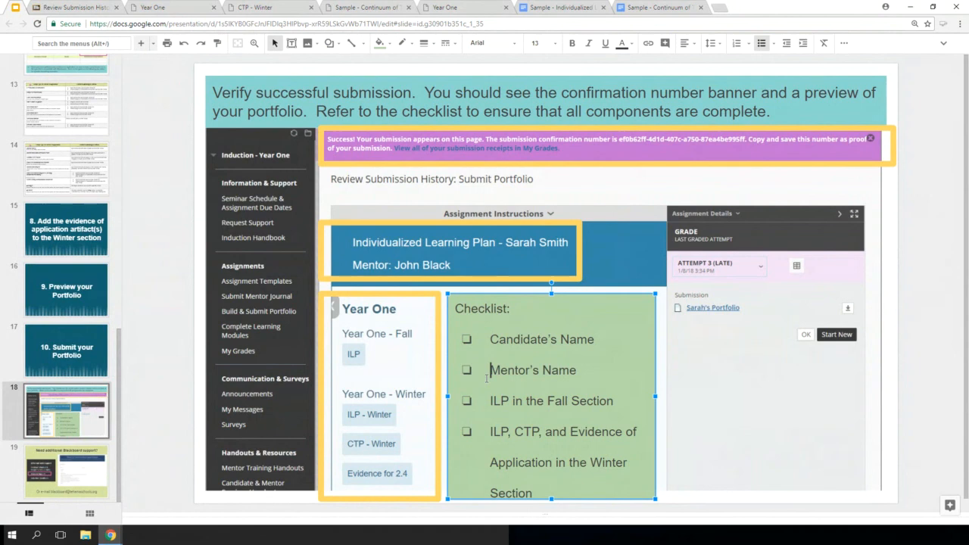
left_click(489, 402)
Return to the Blackboard submission page and check its confirmation banner and portfolio preview against the checklist
left_click(61, 9)
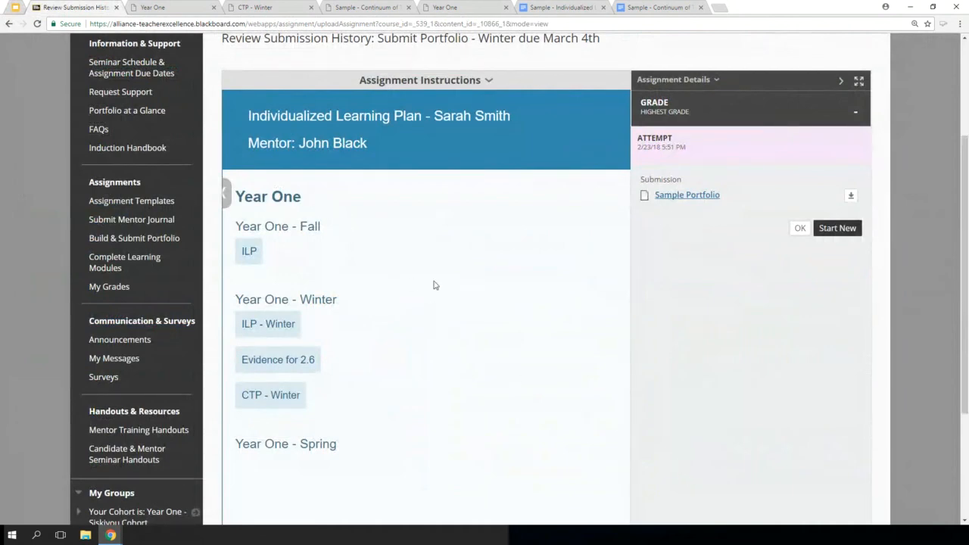
left_click_drag(967, 409, 966, 358)
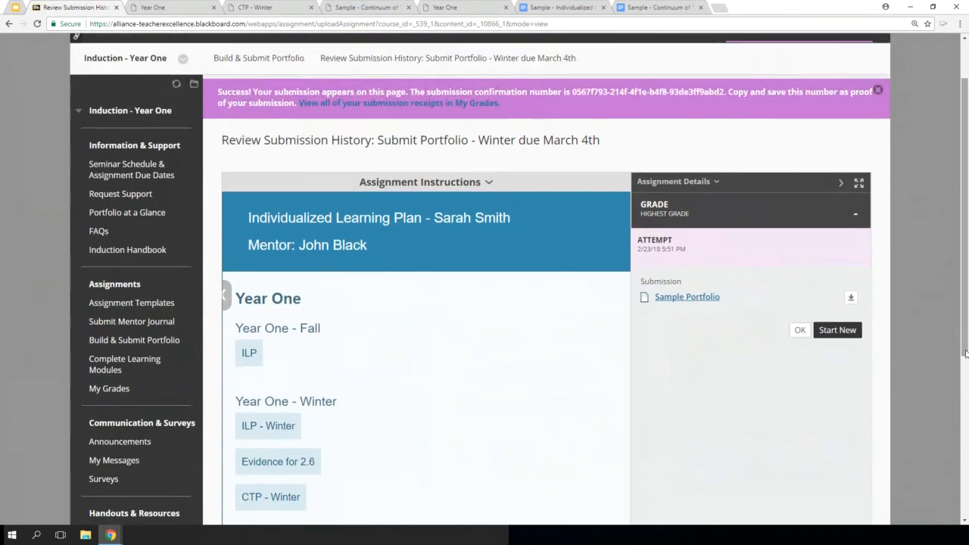
Switch to the Google Slides presentation and view slide 19 about additional Blackboard support
key("ctrl+minus")
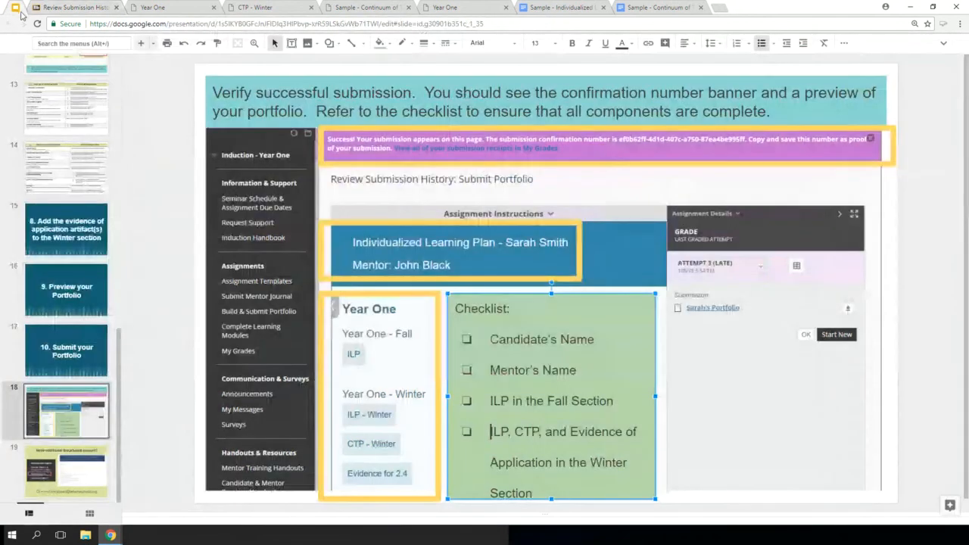
left_click(85, 466)
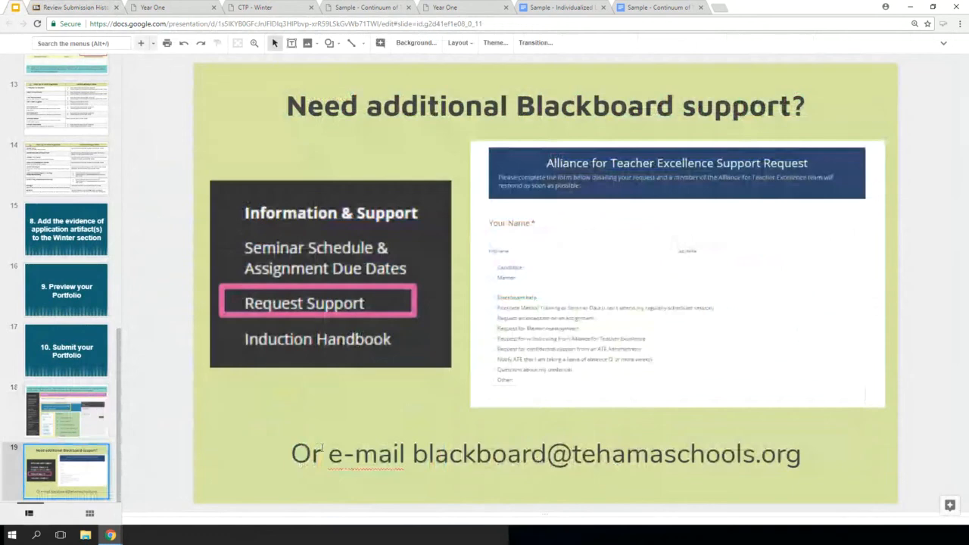